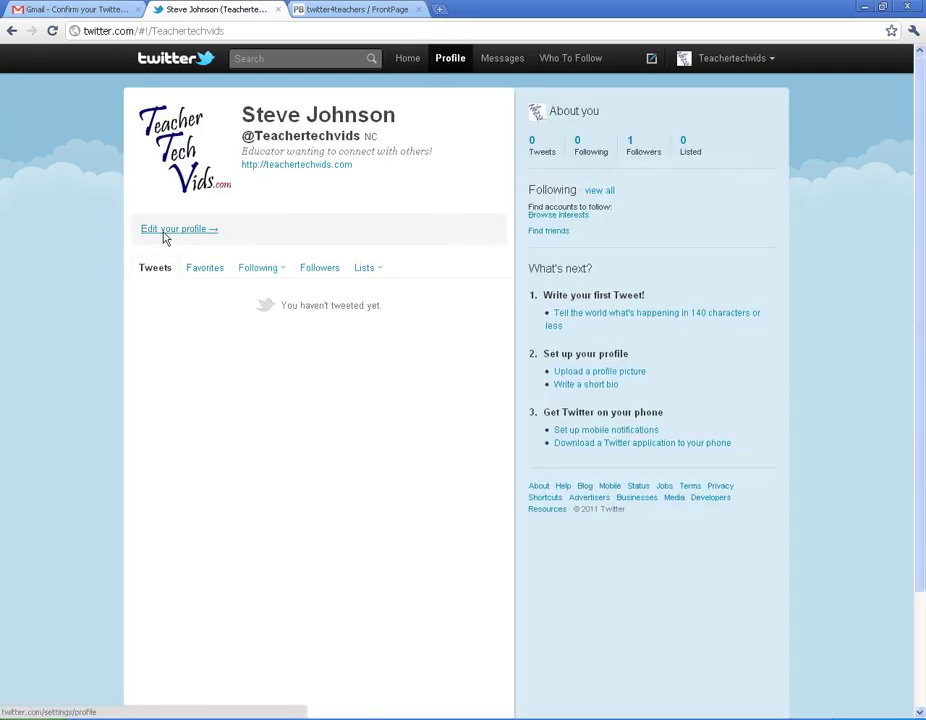
Open the profile settings for editing and review the picture, name, location, web address and bio fields
left_click(168, 236)
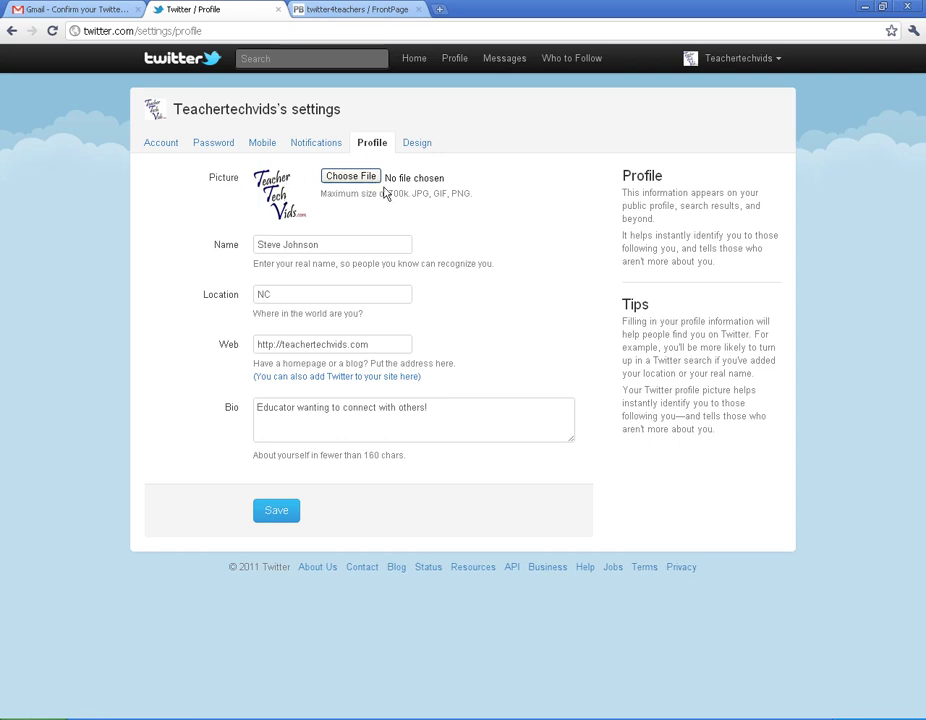
left_click_drag(473, 199, 436, 193)
left_click(442, 193)
left_click(333, 245)
left_click(288, 296)
left_click(383, 346)
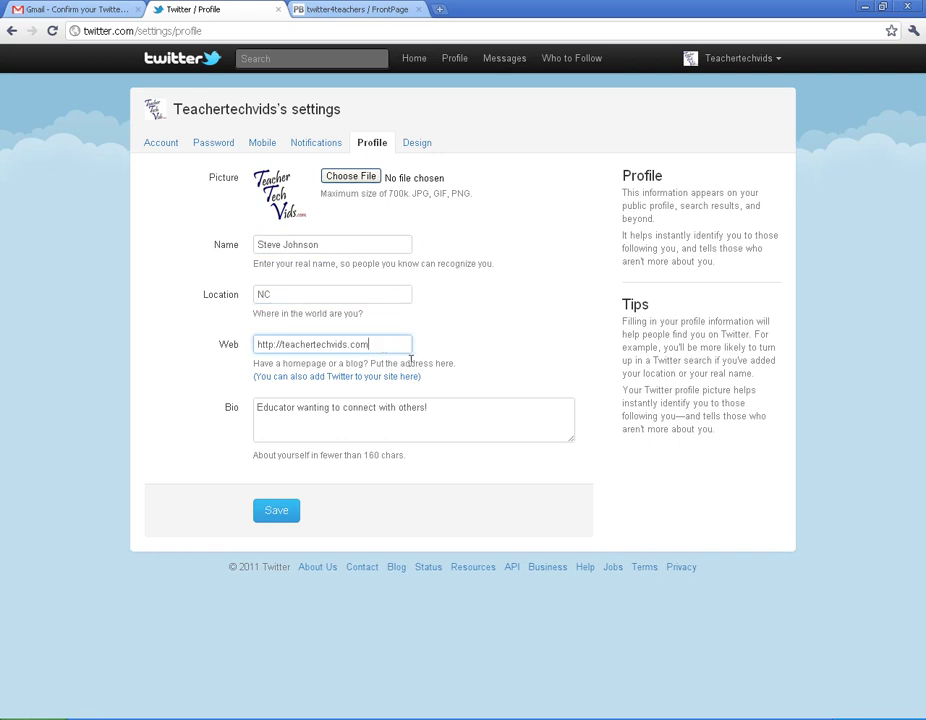
left_click(457, 411)
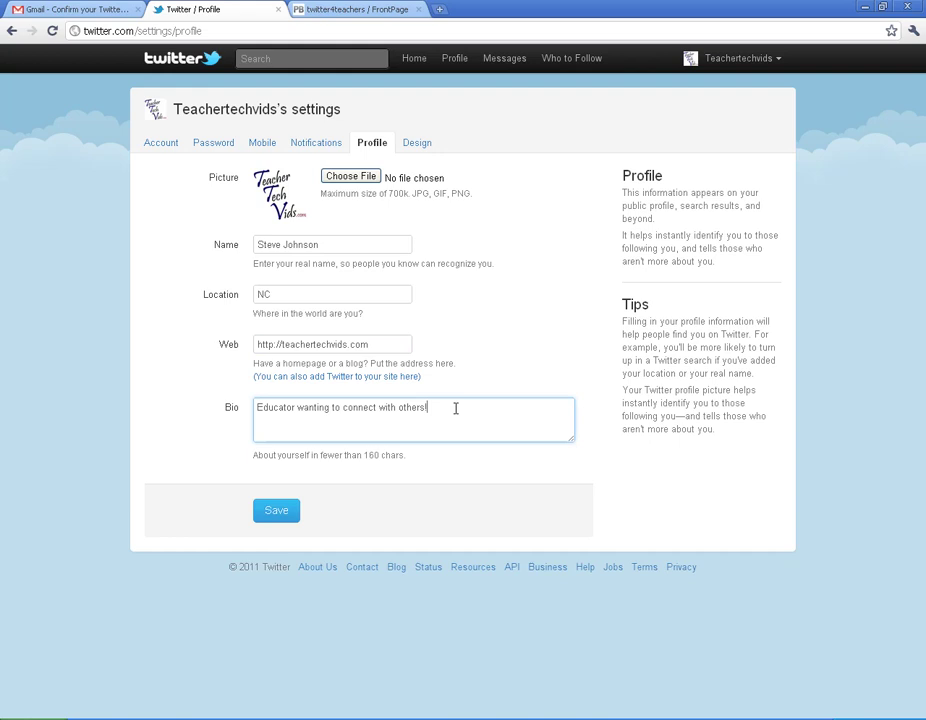
left_click_drag(438, 407, 257, 416)
left_click(485, 419)
Turn off all email notifications for messages, activity and updates in the notification settings, and save the changes
left_click(316, 146)
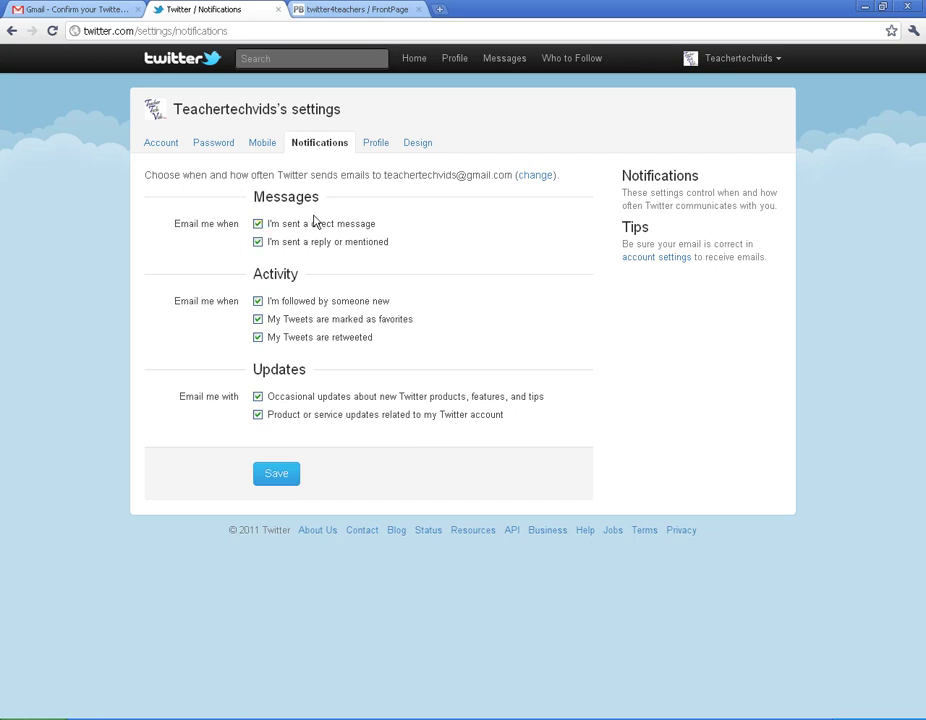
left_click(258, 224)
left_click(257, 241)
left_click(258, 301)
left_click(258, 319)
left_click(258, 337)
left_click(258, 396)
left_click(258, 414)
left_click(277, 474)
Examine the home page and the list of suggested accounts under Who To Follow
left_click(410, 63)
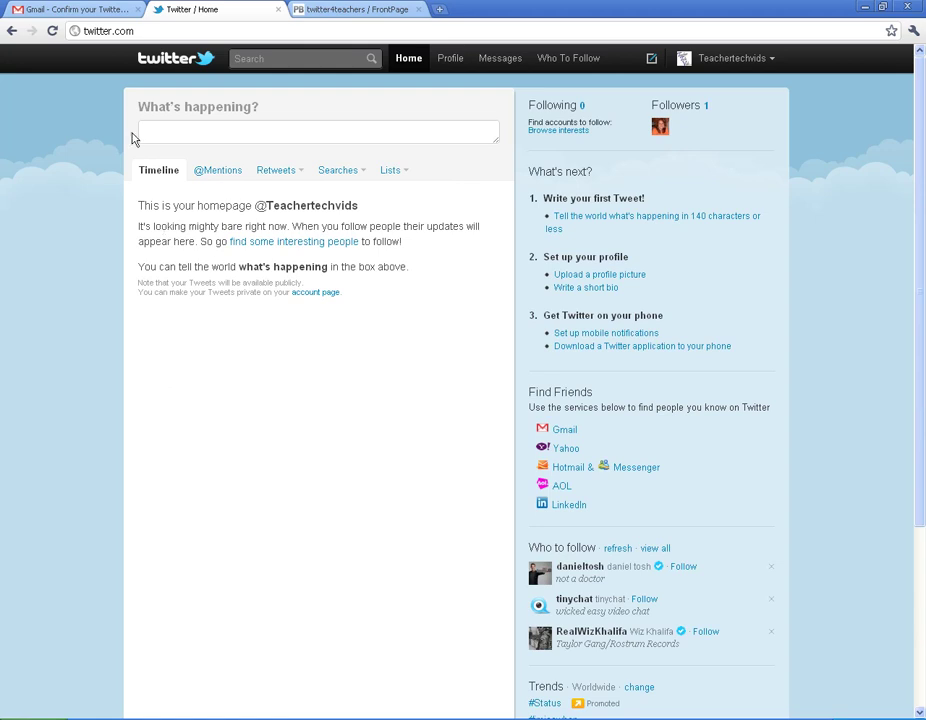
left_click(553, 64)
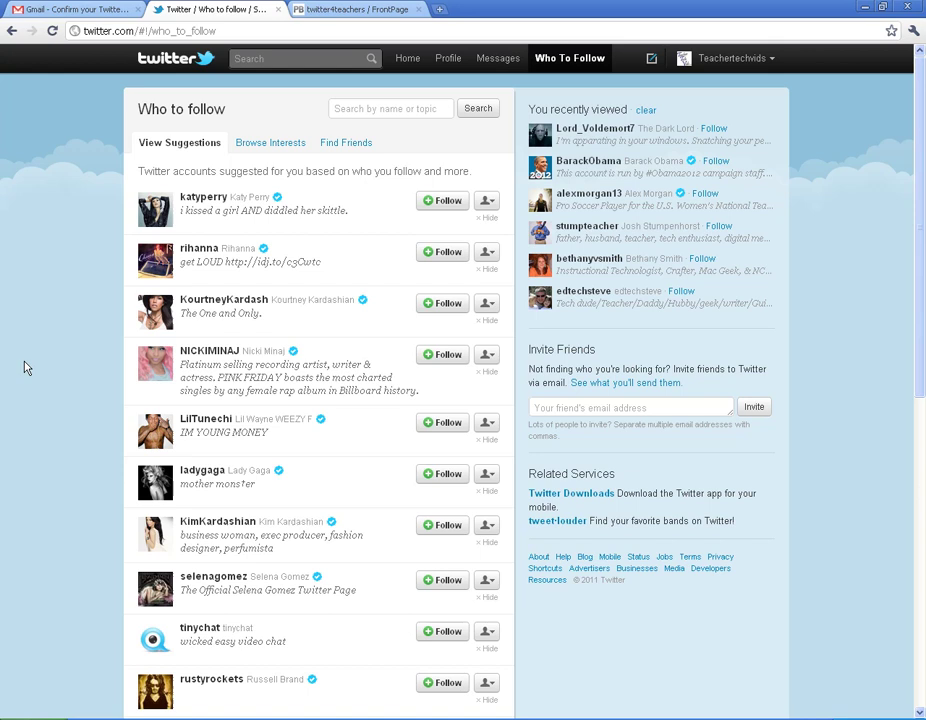
scroll(28, 366, "down", 3)
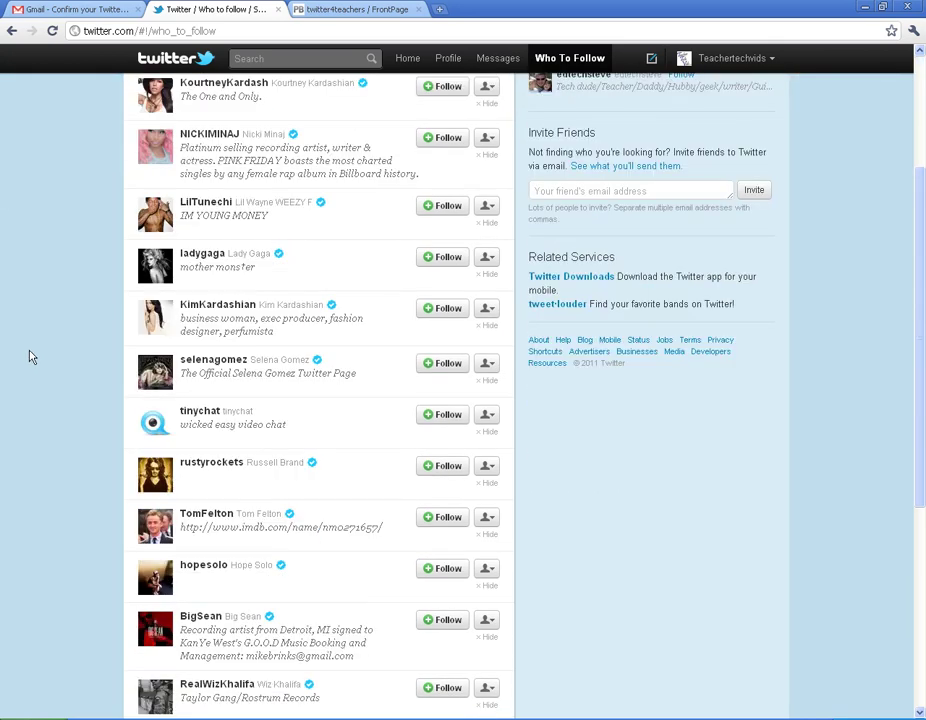
scroll(30, 357, "down", 5)
scroll(225, 380, "up", 5)
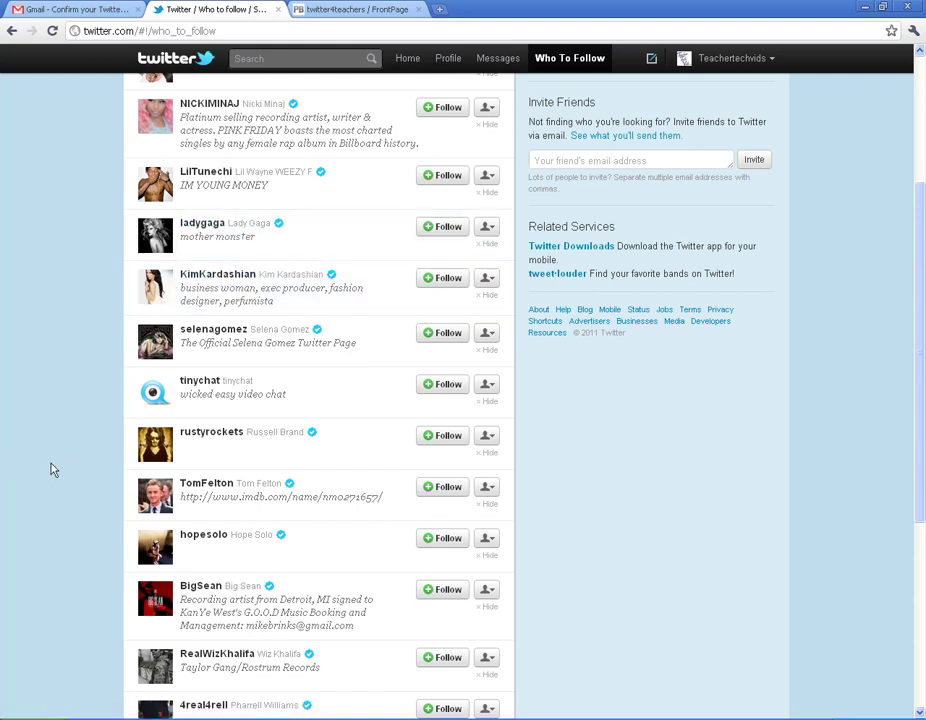
scroll(53, 470, "down", 1)
scroll(53, 470, "up", 3)
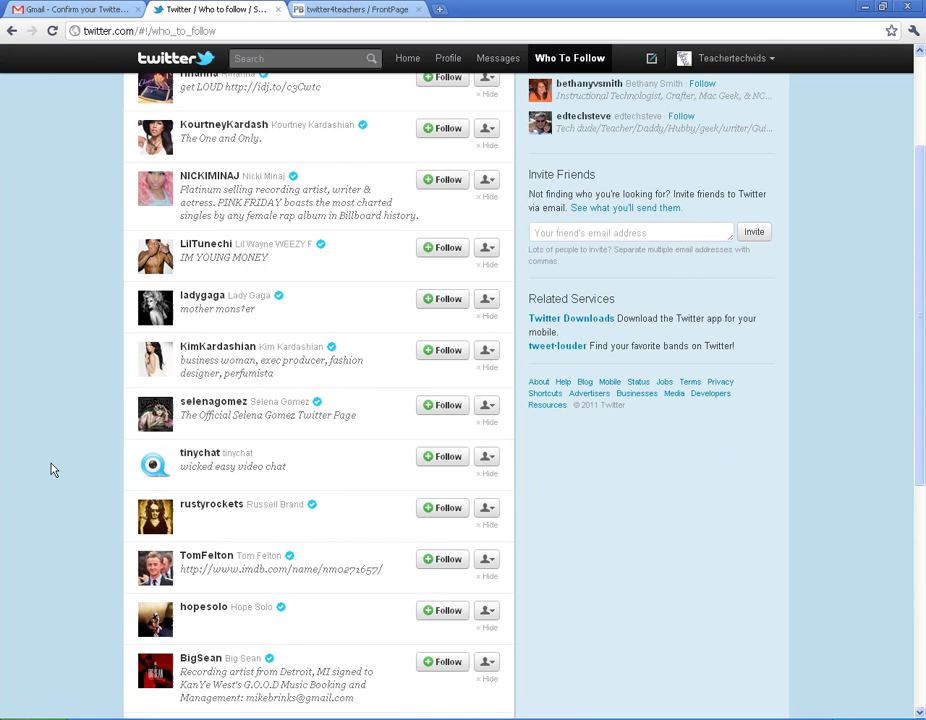
scroll(53, 470, "up", 3)
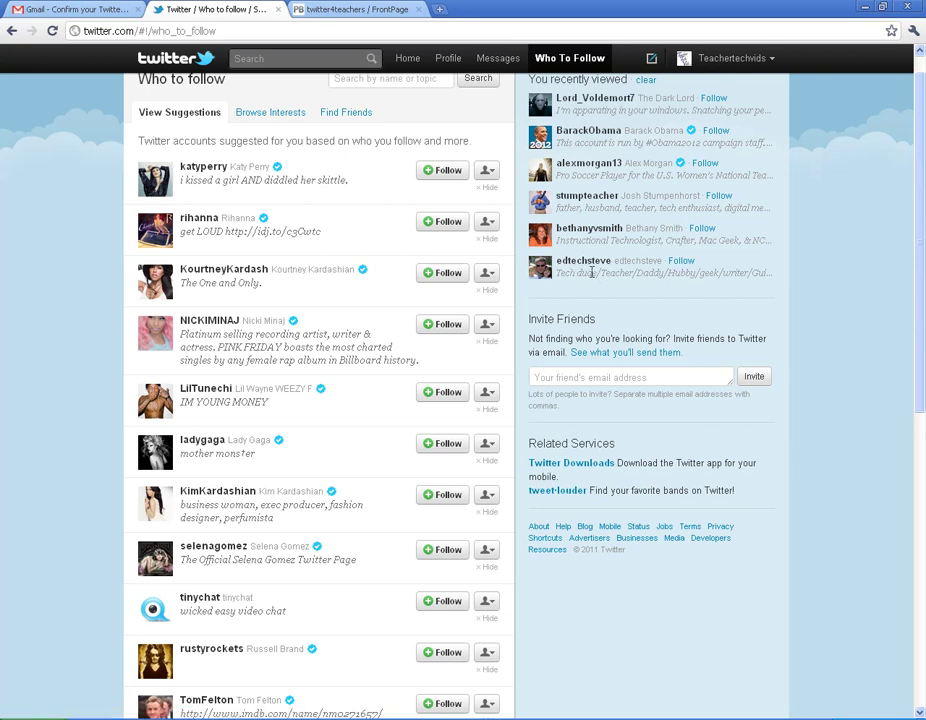
Follow the tech teacher among the recently viewed accounts and the NC tech facilitator suggested as similar
left_click(678, 262)
scroll(842, 402, "up", 1)
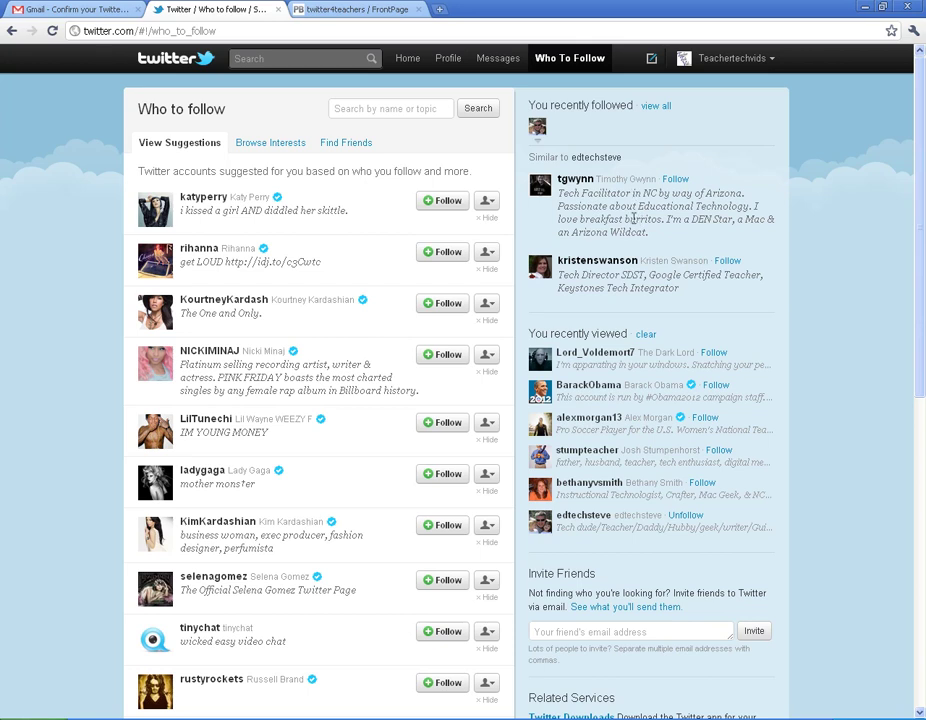
left_click(679, 181)
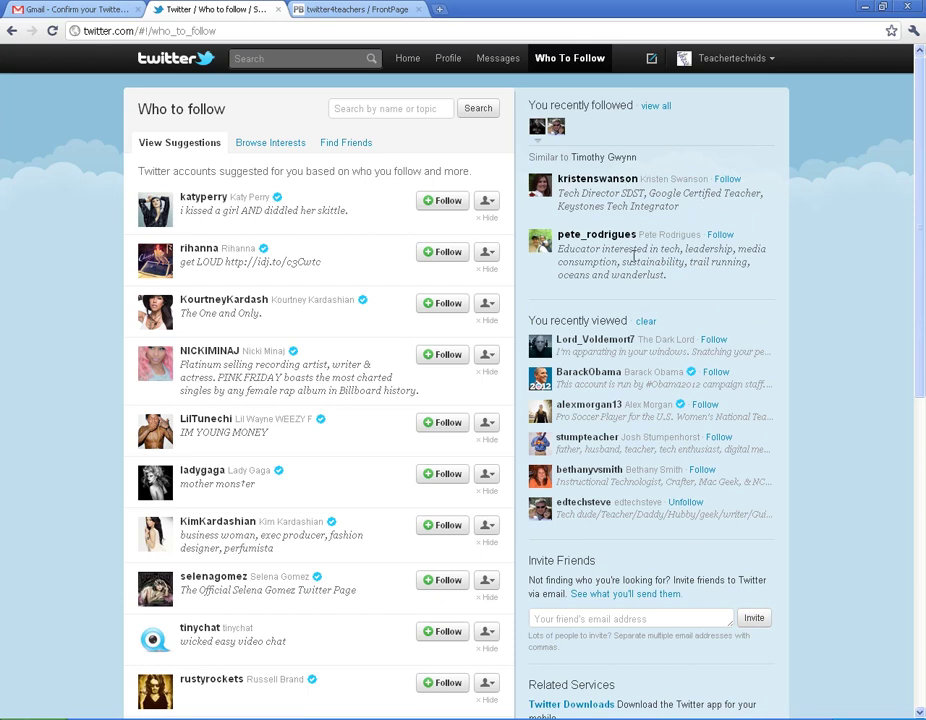
left_click(565, 180)
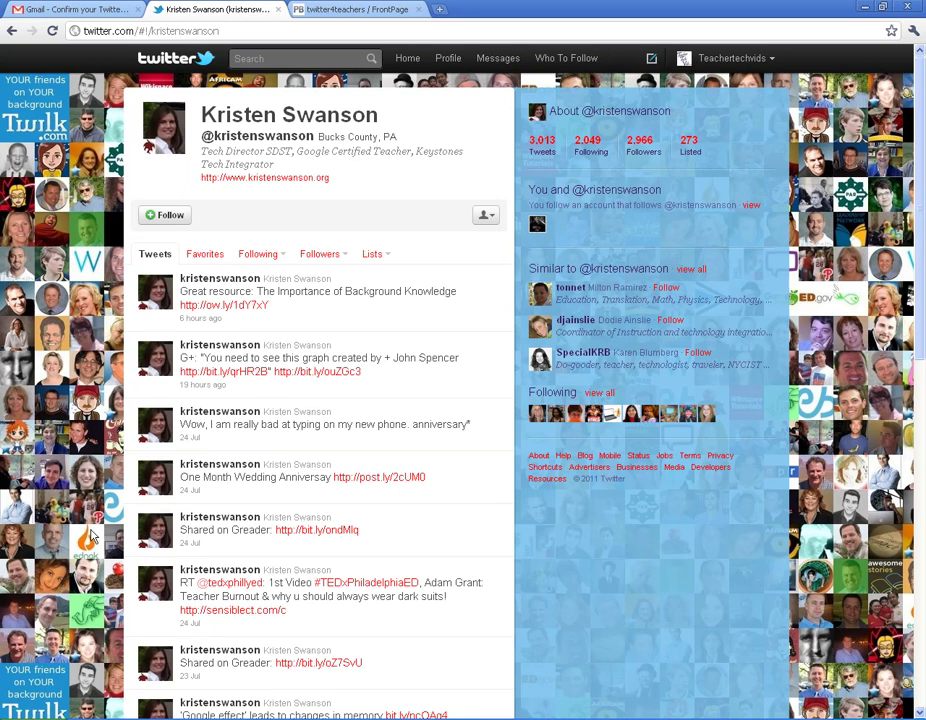
scroll(110, 536, "down", 4)
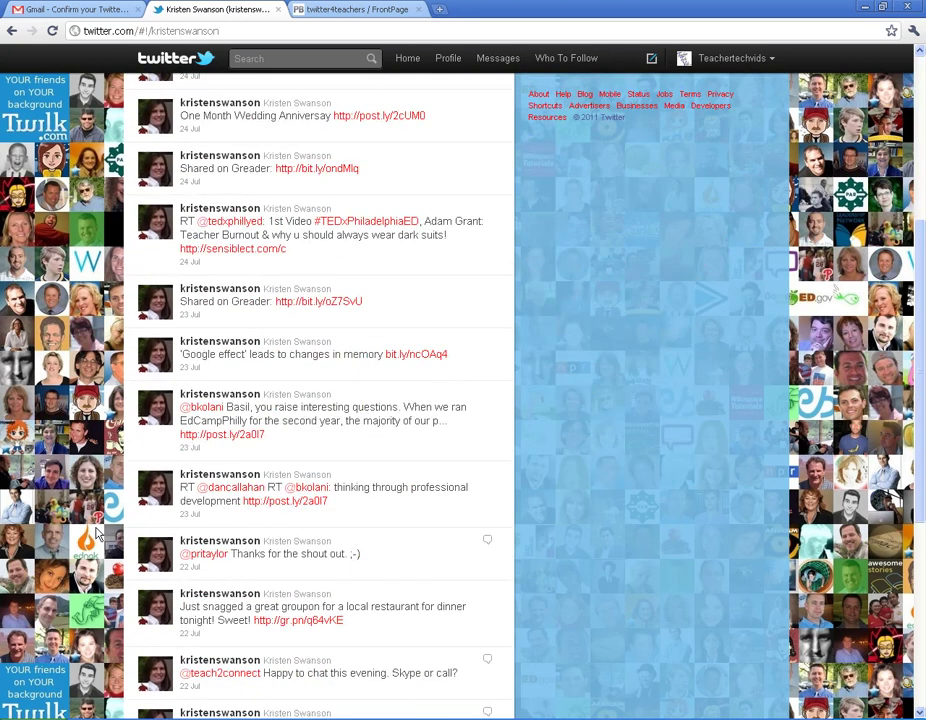
scroll(97, 535, "up", 4)
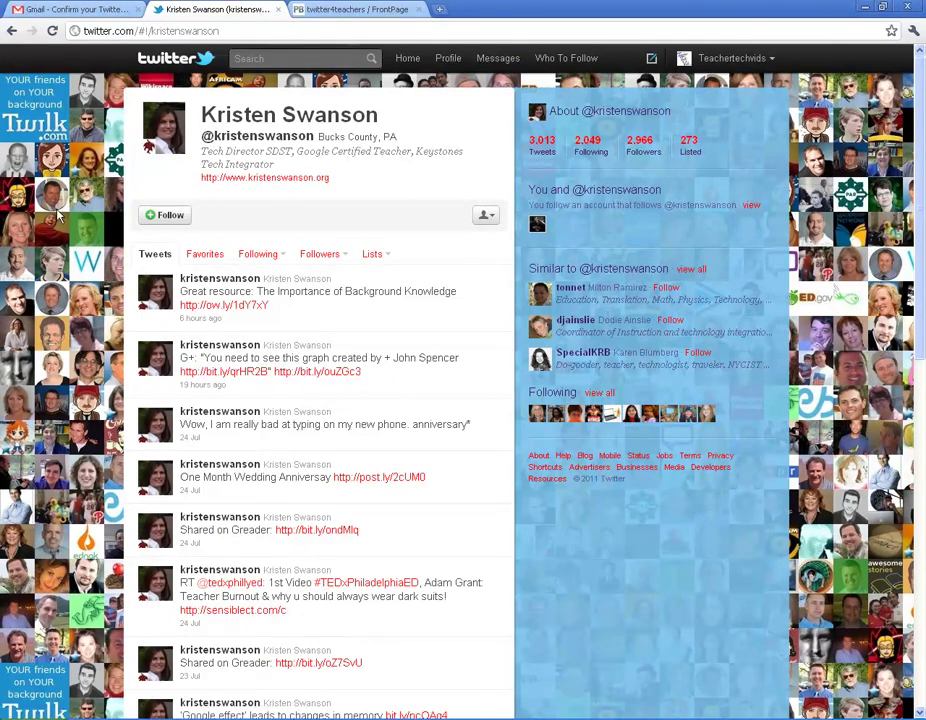
left_click(166, 218)
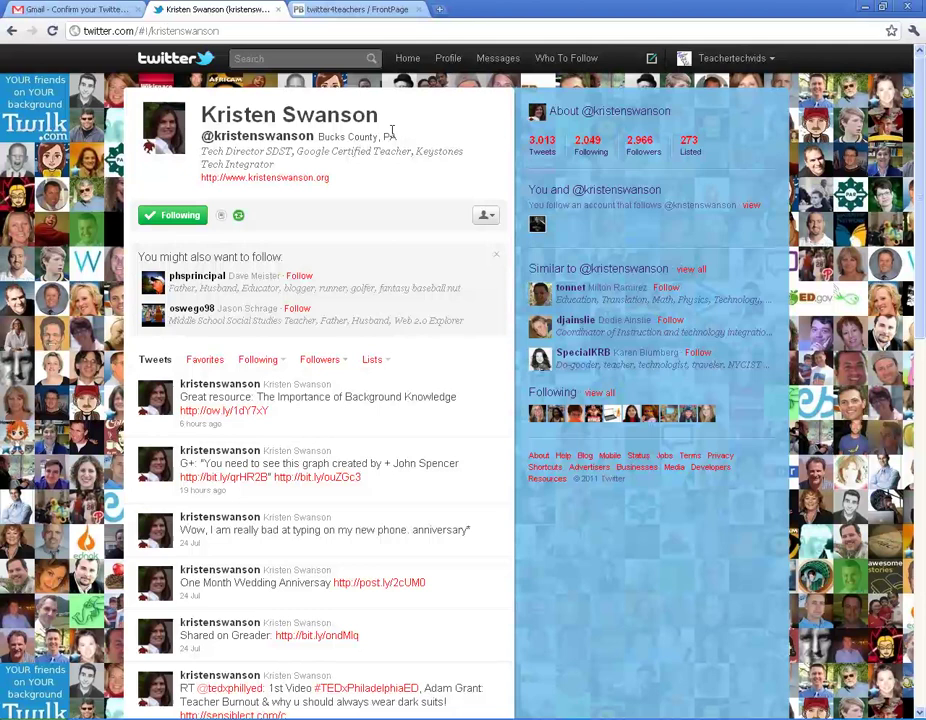
Return to the home timeline and look through the tweets from the followed accounts
left_click(409, 61)
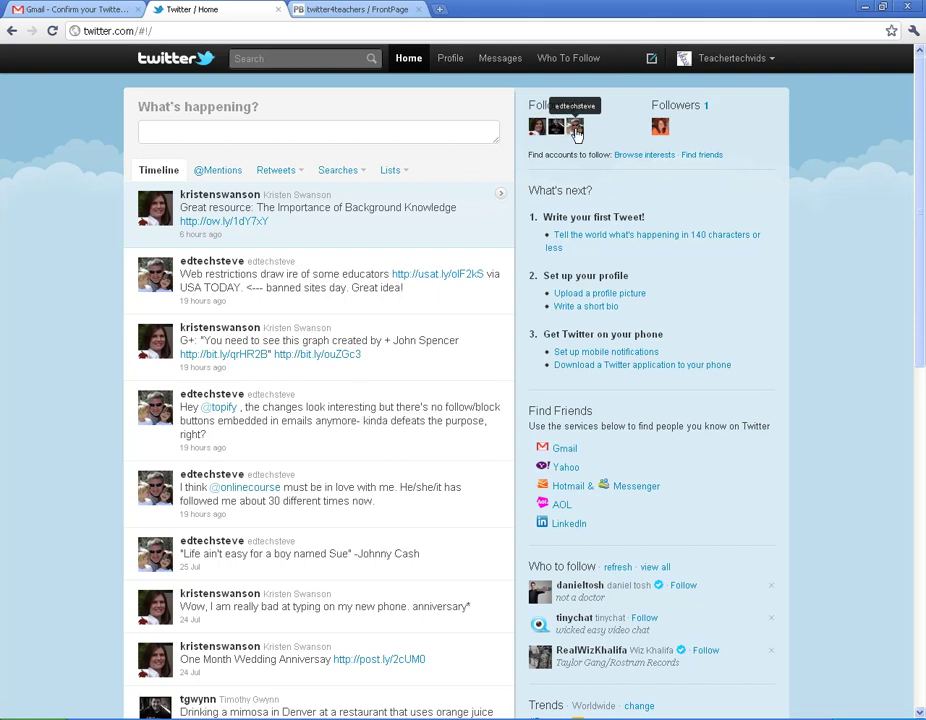
scroll(79, 378, "down", 5)
scroll(79, 381, "down", 3)
scroll(79, 381, "up", 6)
scroll(79, 381, "up", 2)
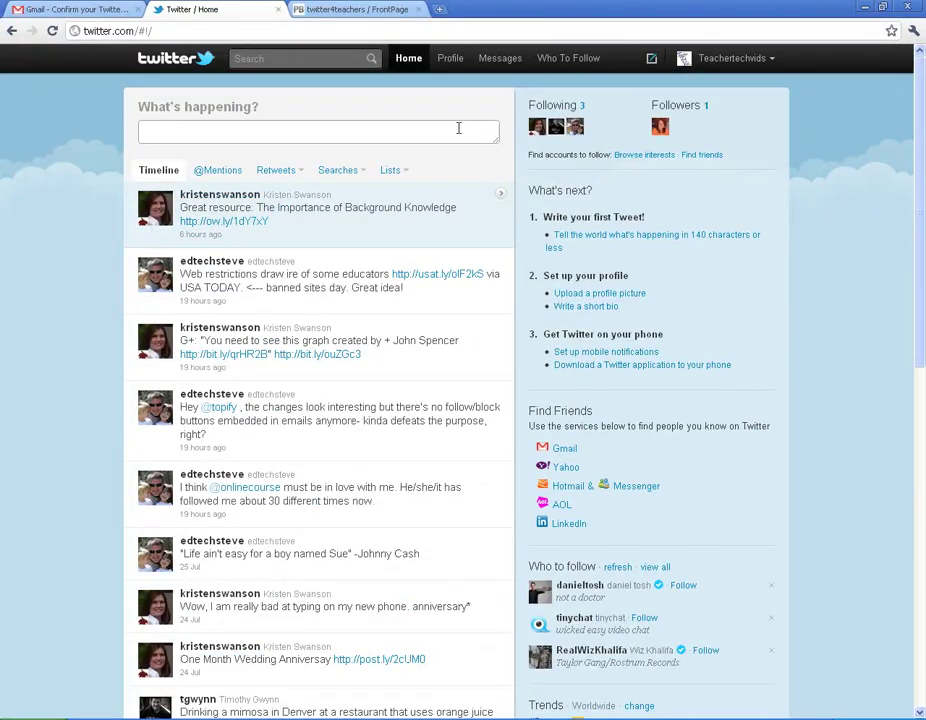
Search Who To Follow for "edchat" and follow the Citrus County School District technology specialist
left_click(558, 64)
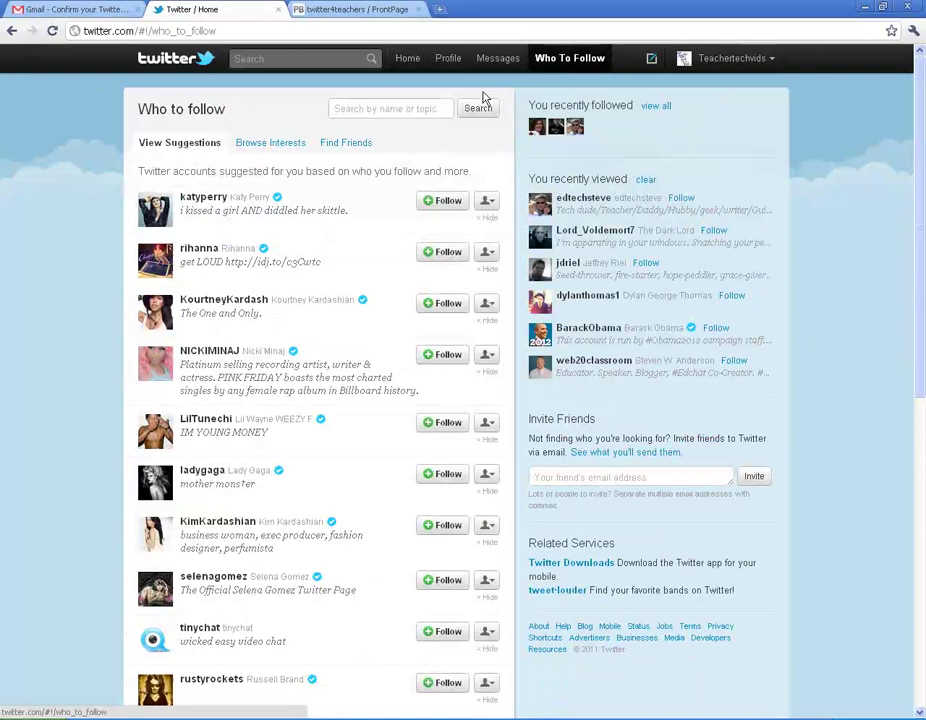
left_click(350, 111)
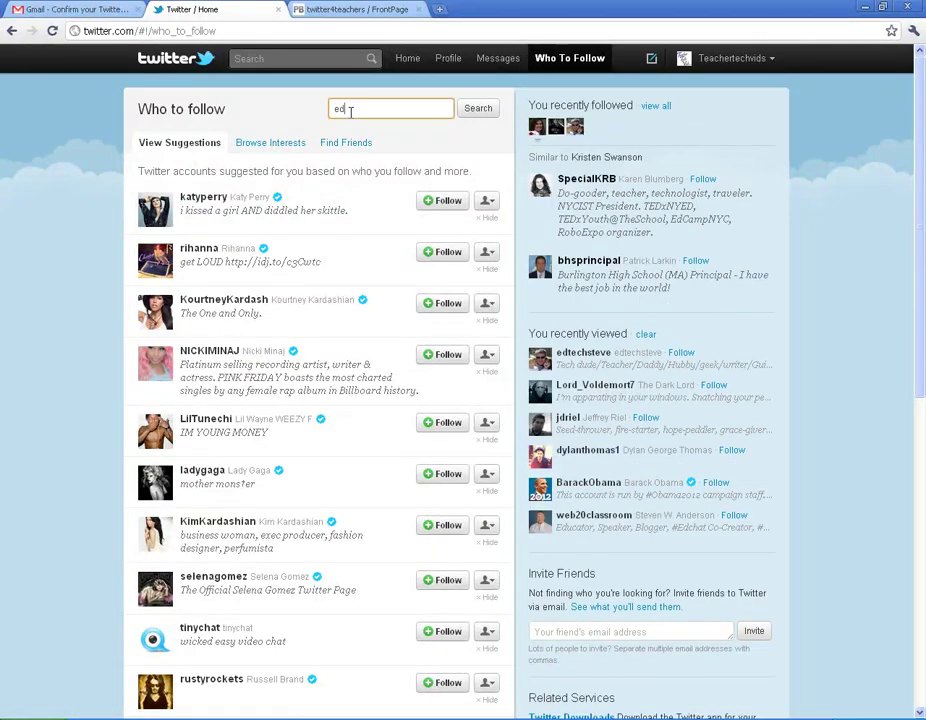
key("Return")
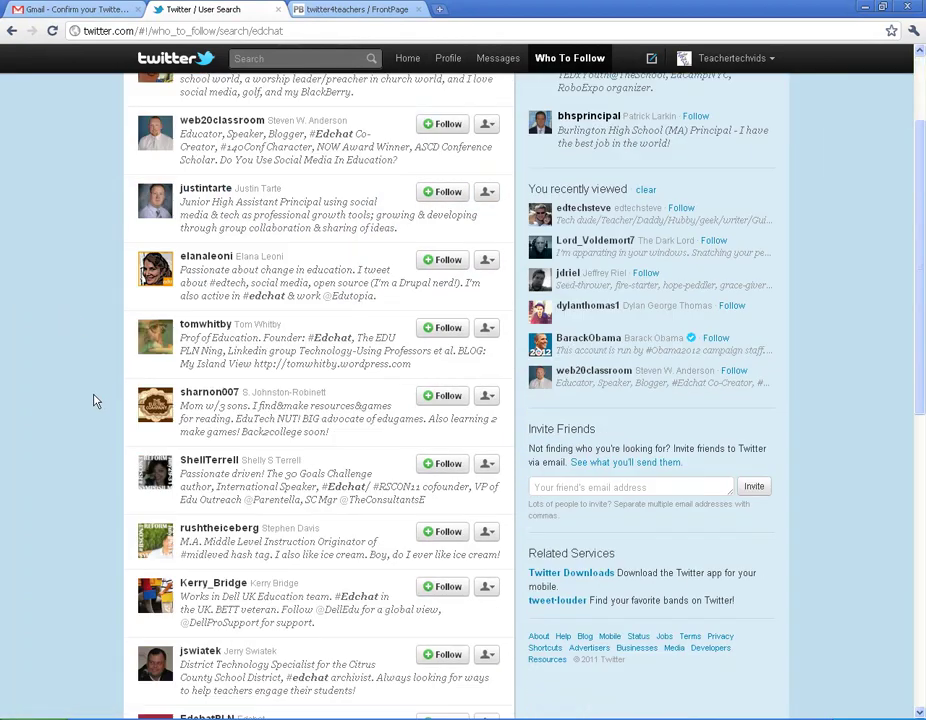
scroll(94, 401, "down", 5)
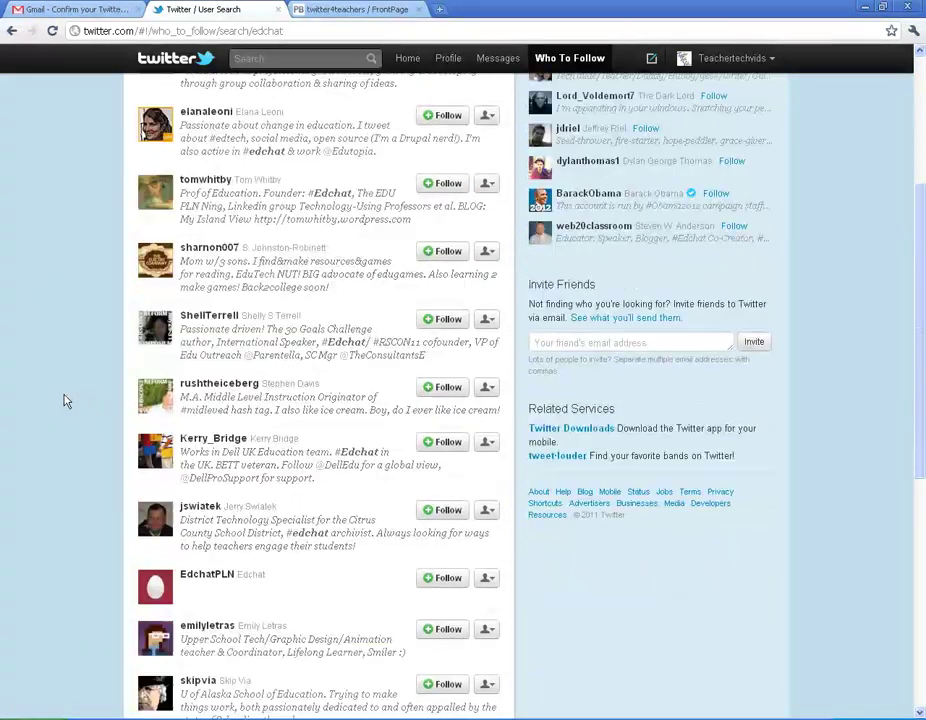
scroll(64, 400, "down", 2)
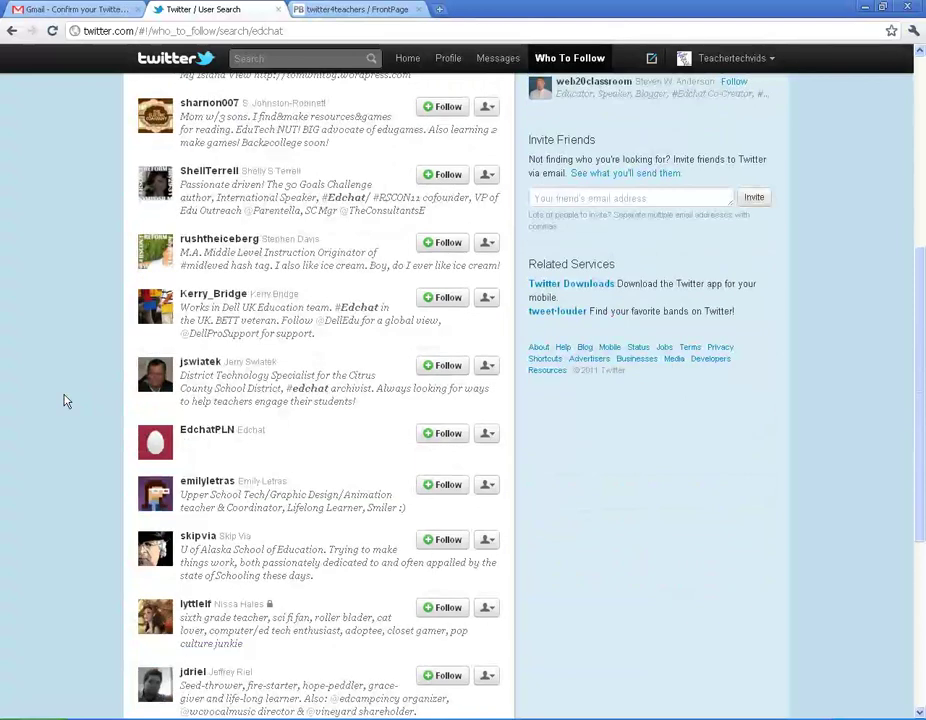
left_click(442, 367)
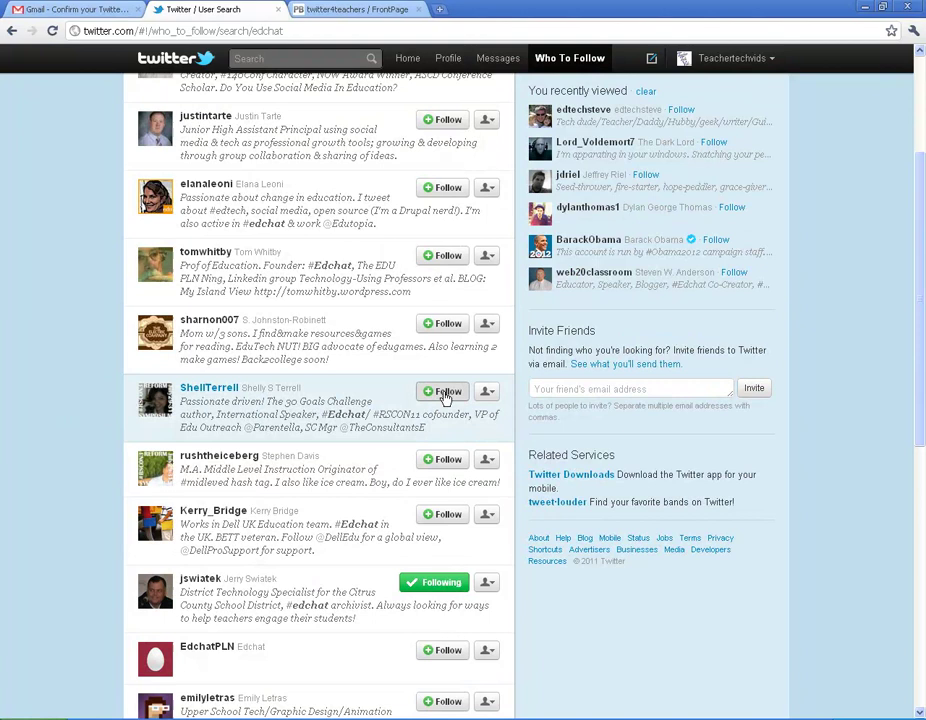
Follow the 30 Goals Challenge author in the edchat results and go back to the home timeline
scroll(63, 465, "up", 5)
scroll(80, 453, "down", 12)
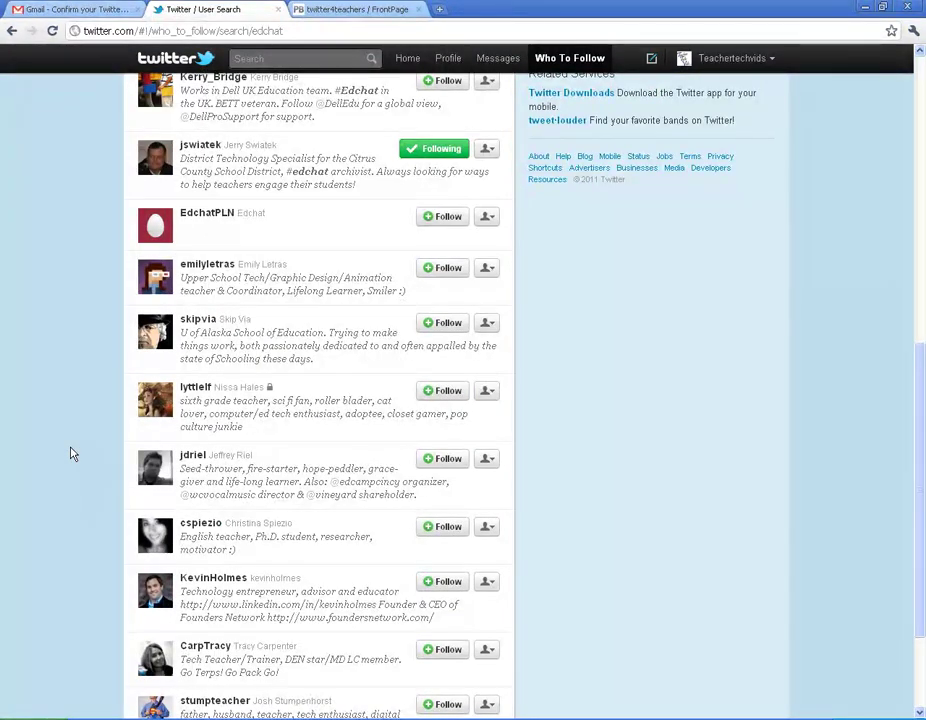
scroll(71, 454, "down", 3)
scroll(71, 454, "up", 15)
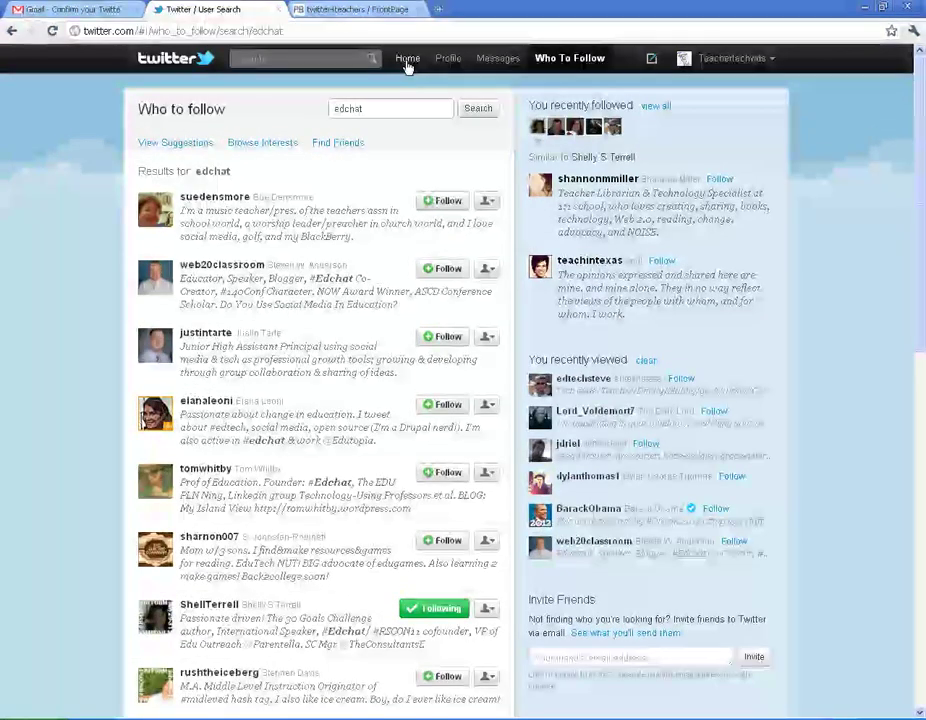
left_click(406, 62)
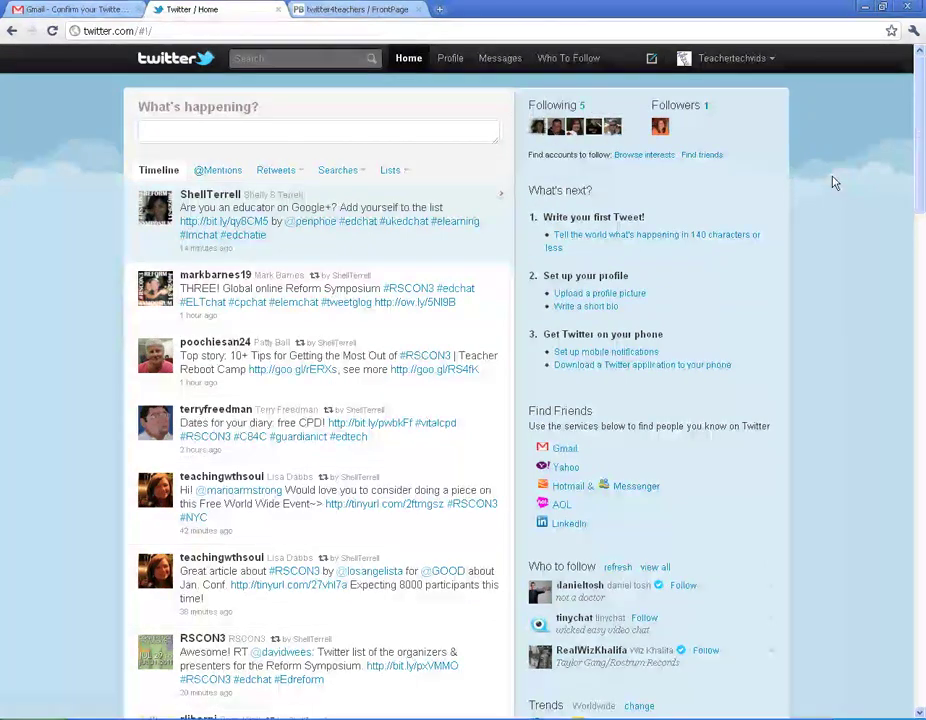
Switch to the Twitter4Teachers wiki, examine its subject list and the Early Childhood page, and close the wiki
left_click(333, 8)
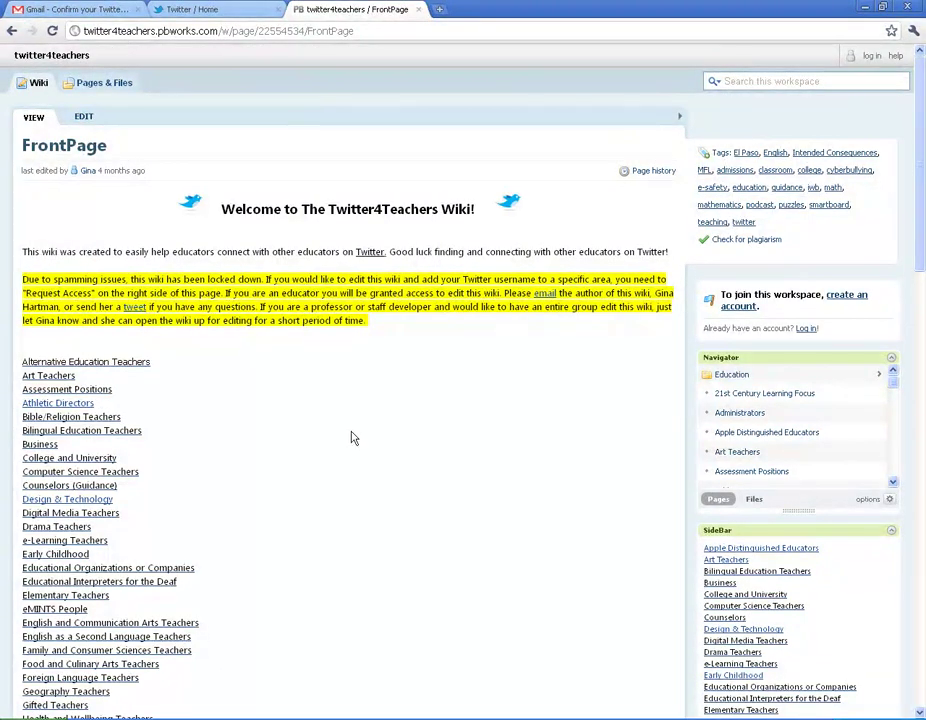
scroll(351, 437, "down", 10)
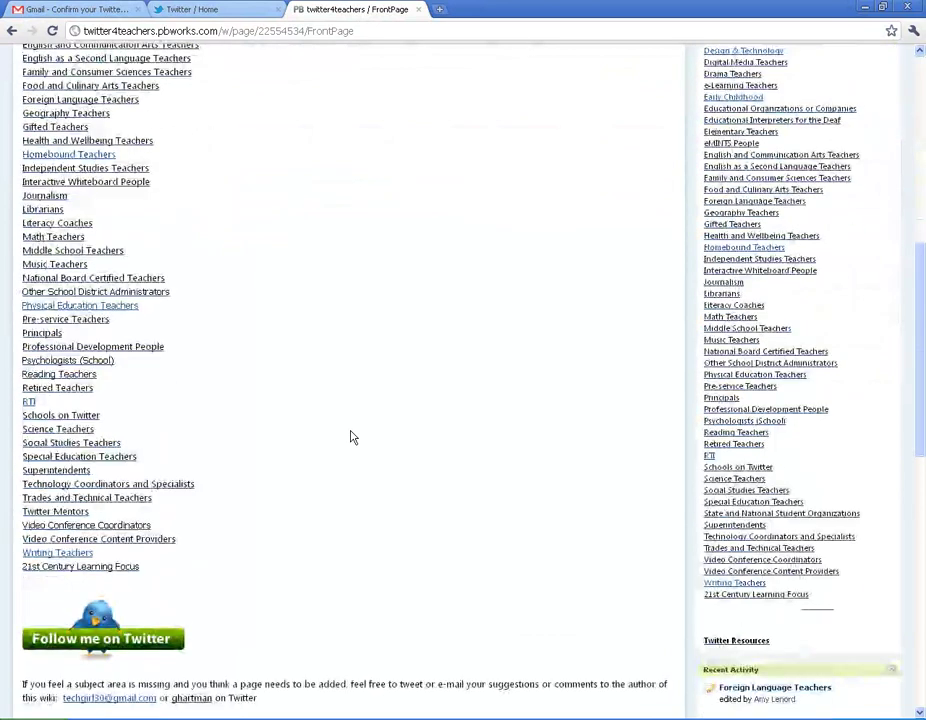
scroll(351, 437, "up", 1)
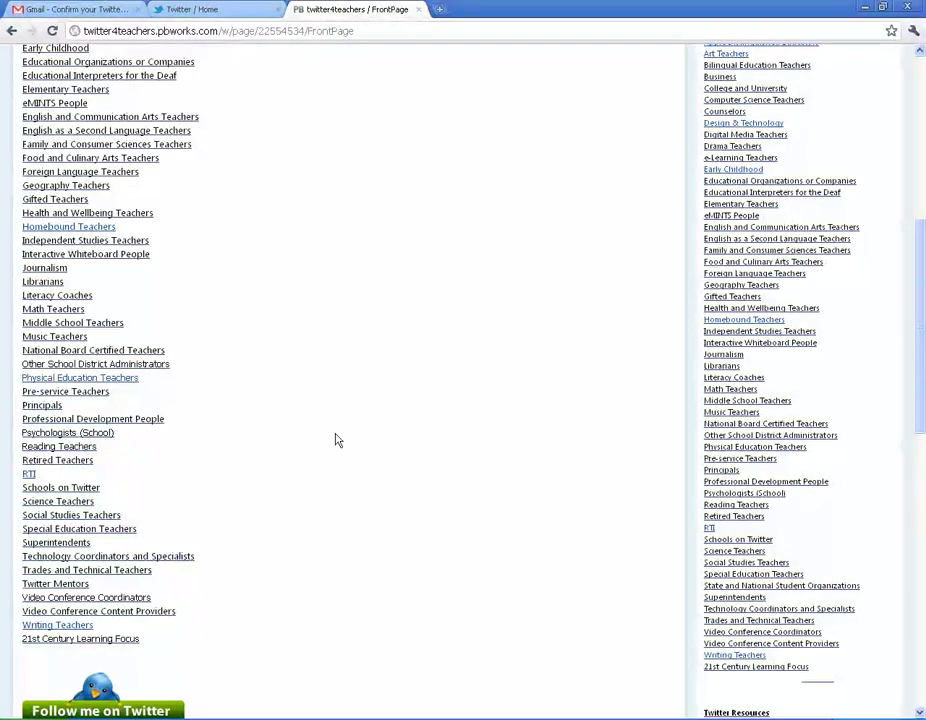
scroll(330, 440, "up", 5)
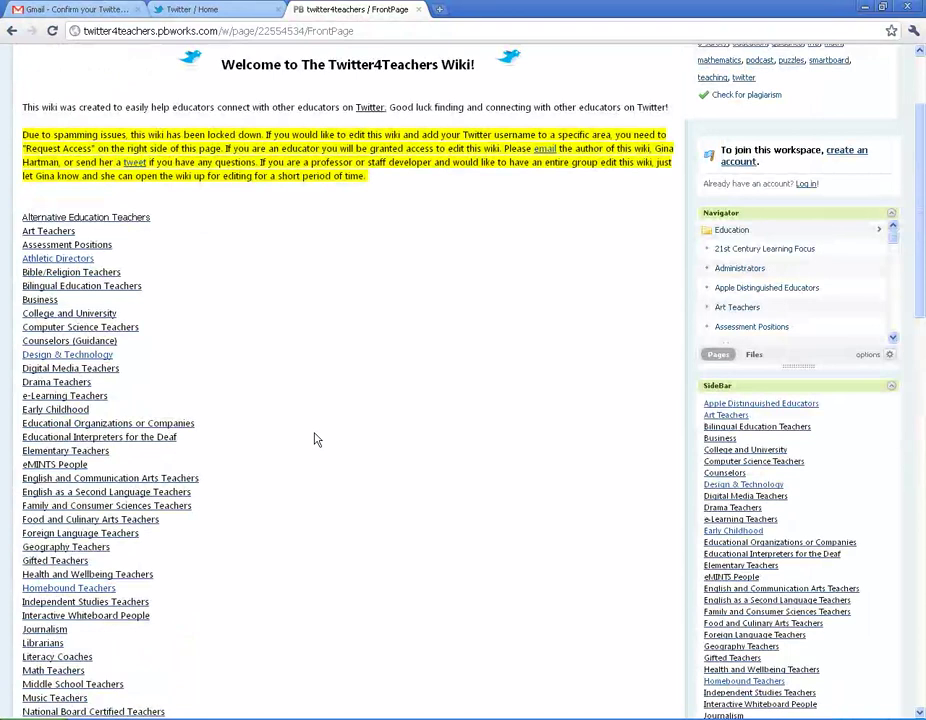
left_click(56, 411)
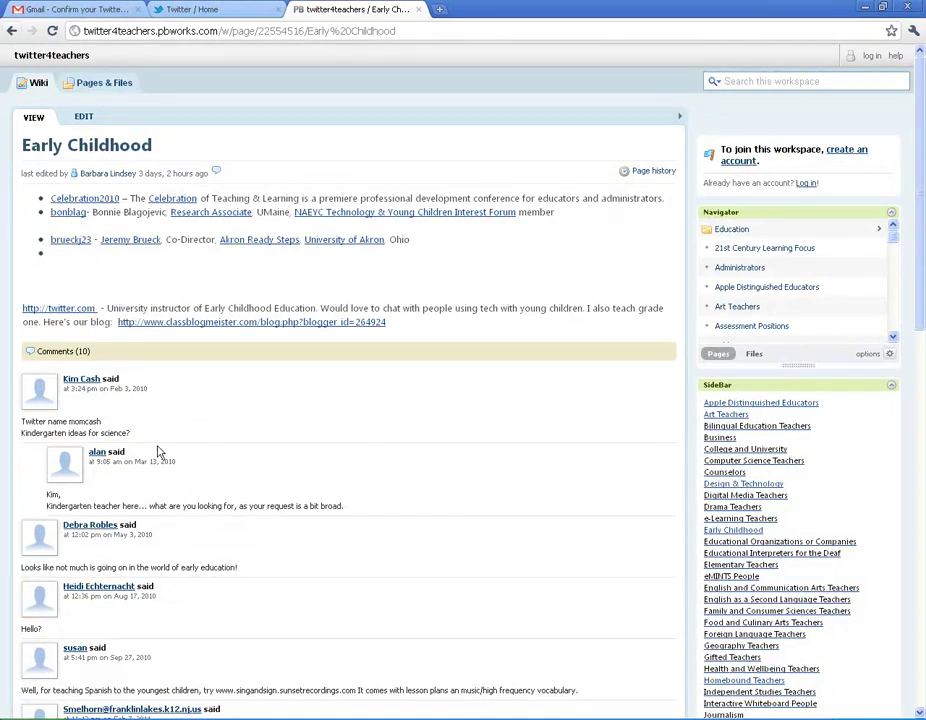
scroll(155, 450, "down", 4)
scroll(151, 450, "up", 4)
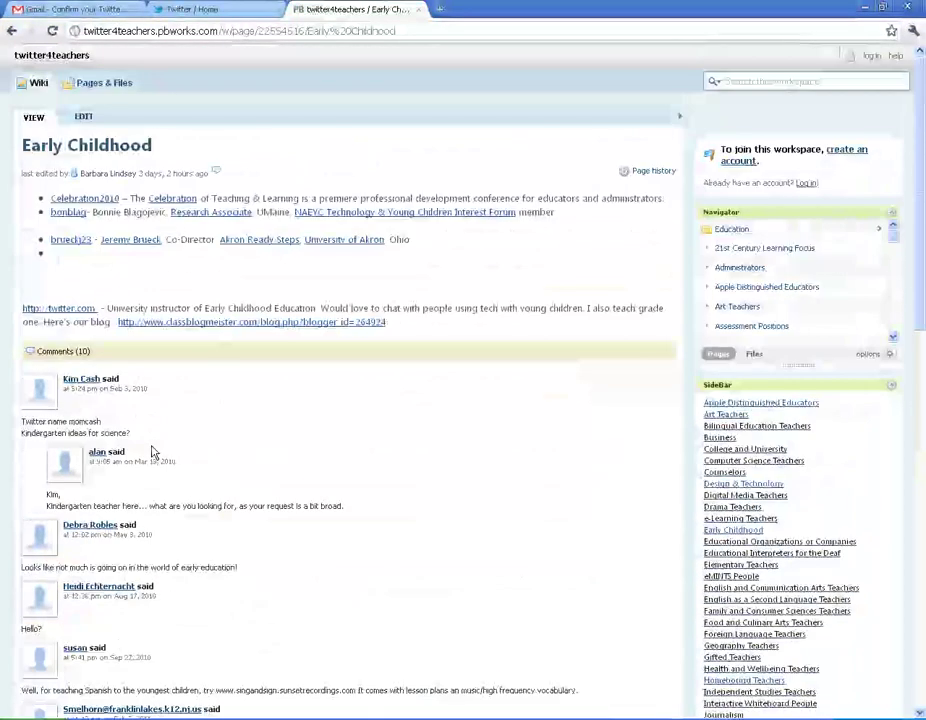
left_click(25, 88)
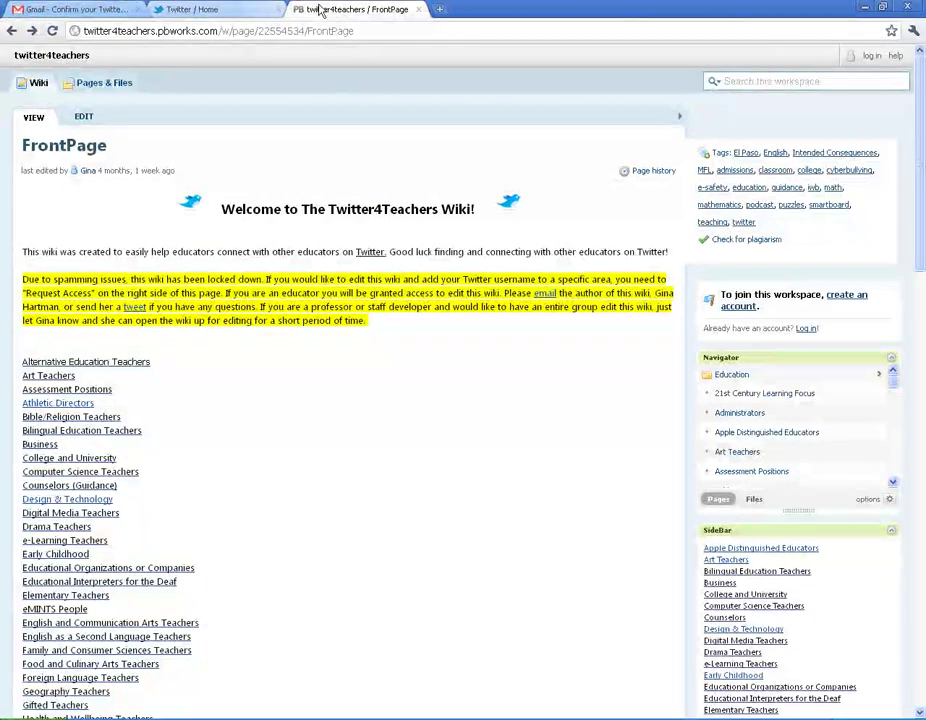
left_click(419, 10)
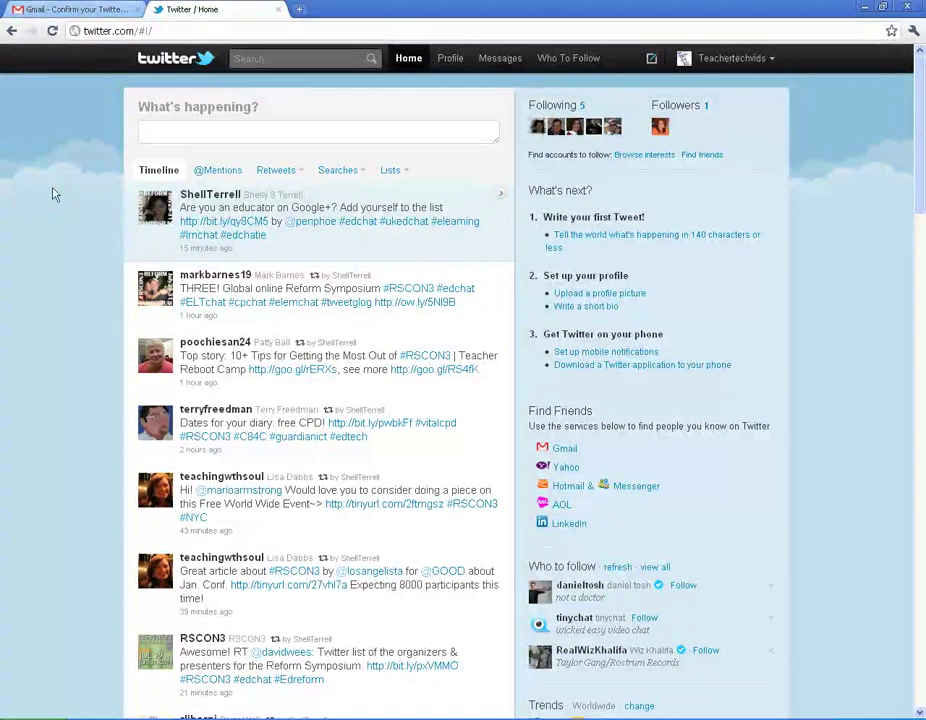
Post a tweet reading "First status update!" from the home timeline
left_click(165, 131)
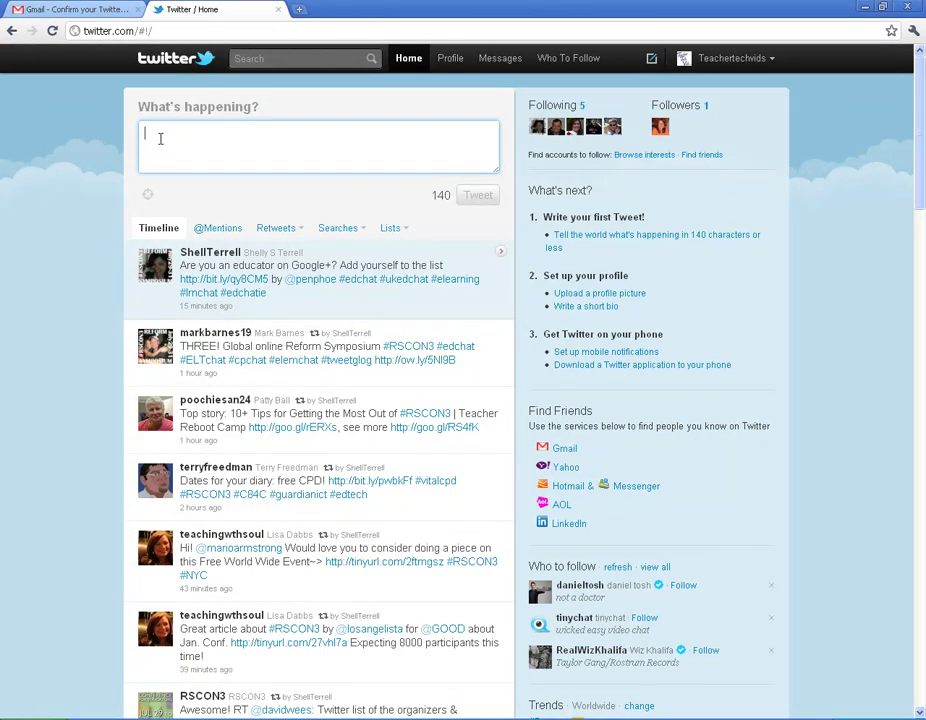
type("First status update!")
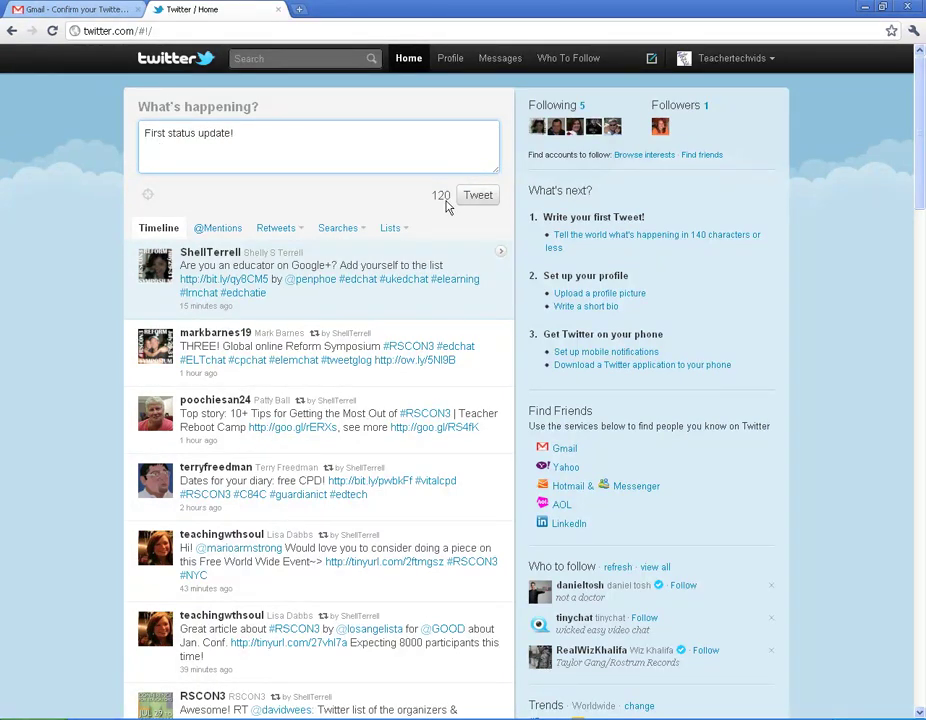
key("BackSpace")
key("BackSpace")
key("BackSpace")
key("BackSpace")
left_click(477, 196)
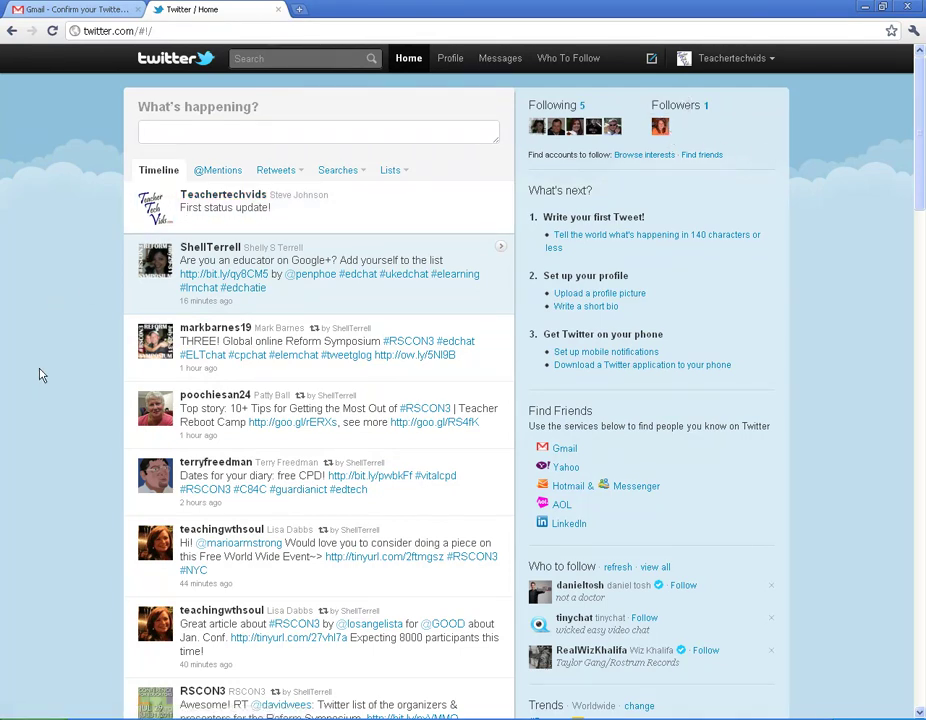
Find the timeline tweet about web restrictions drawing the ire of some educators and send the reply "Sounds Good!"
scroll(42, 375, "down", 3)
scroll(42, 375, "down", 3)
scroll(42, 375, "up", 6)
scroll(42, 375, "down", 7)
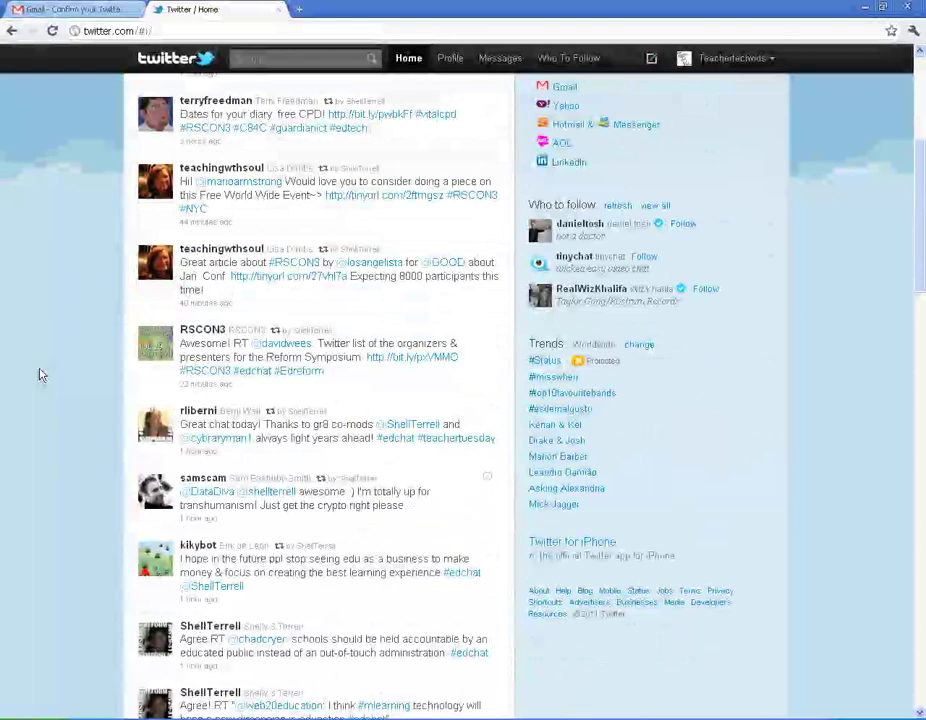
scroll(42, 375, "down", 12)
scroll(42, 375, "down", 9)
scroll(42, 375, "down", 2)
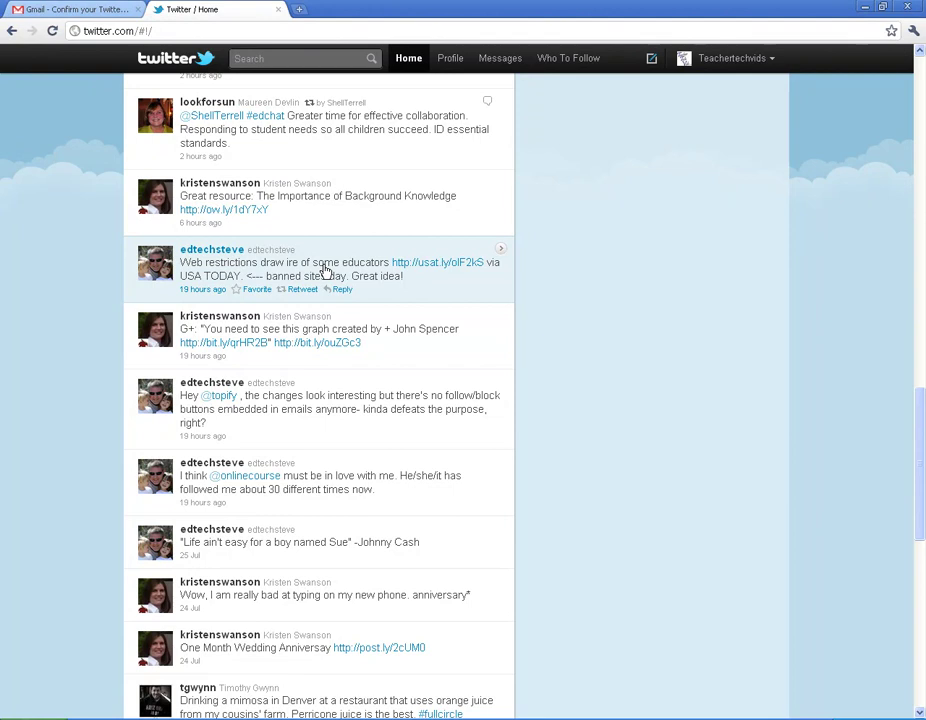
left_click(345, 290)
left_click(298, 354)
left_click(381, 352)
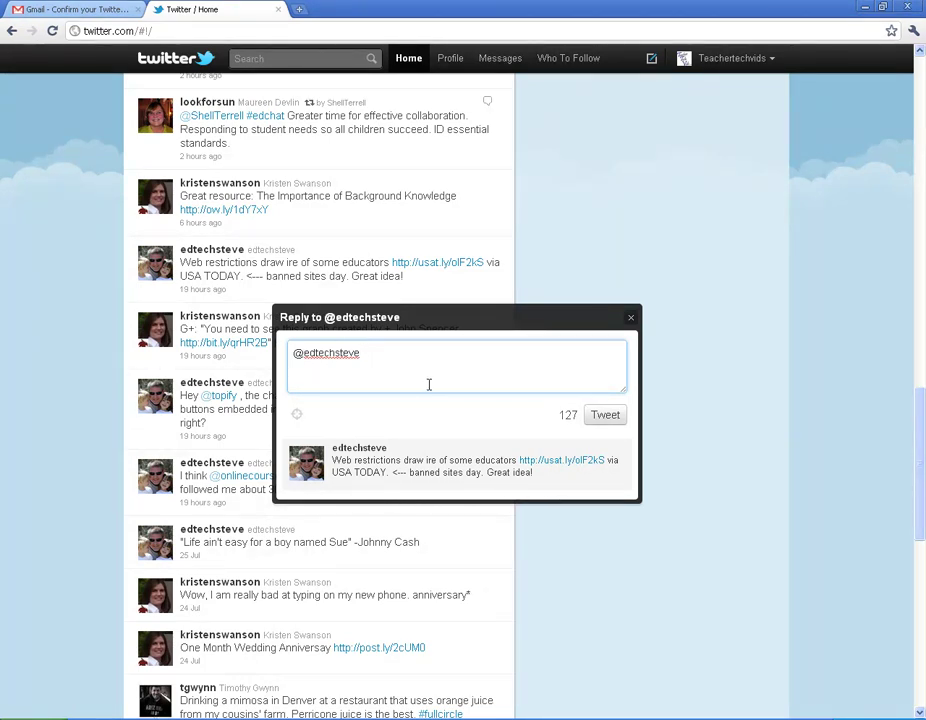
type("Sounds Good!")
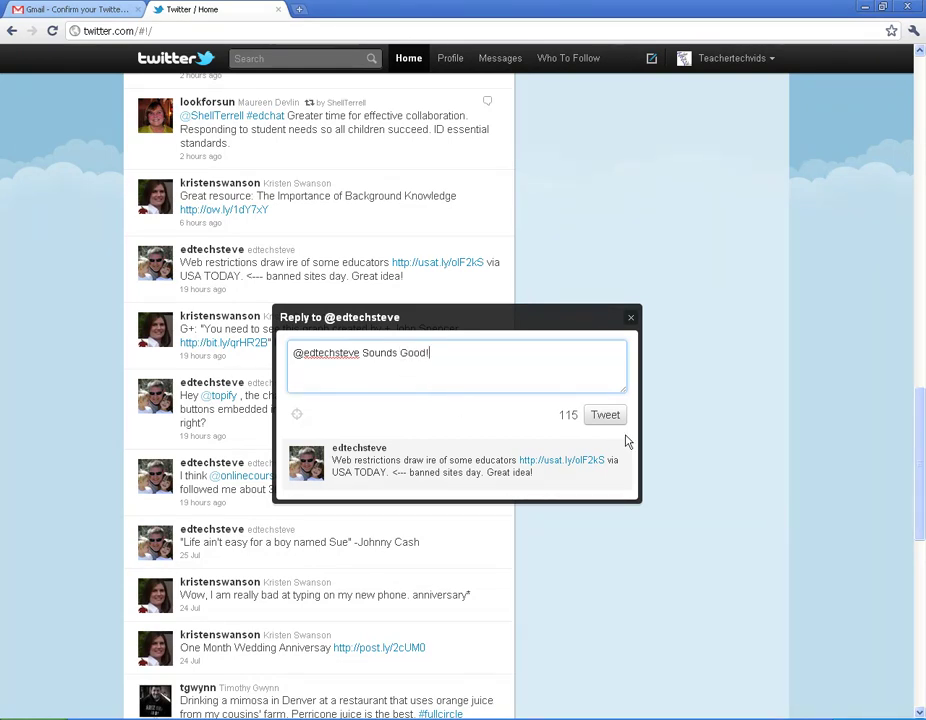
left_click(606, 416)
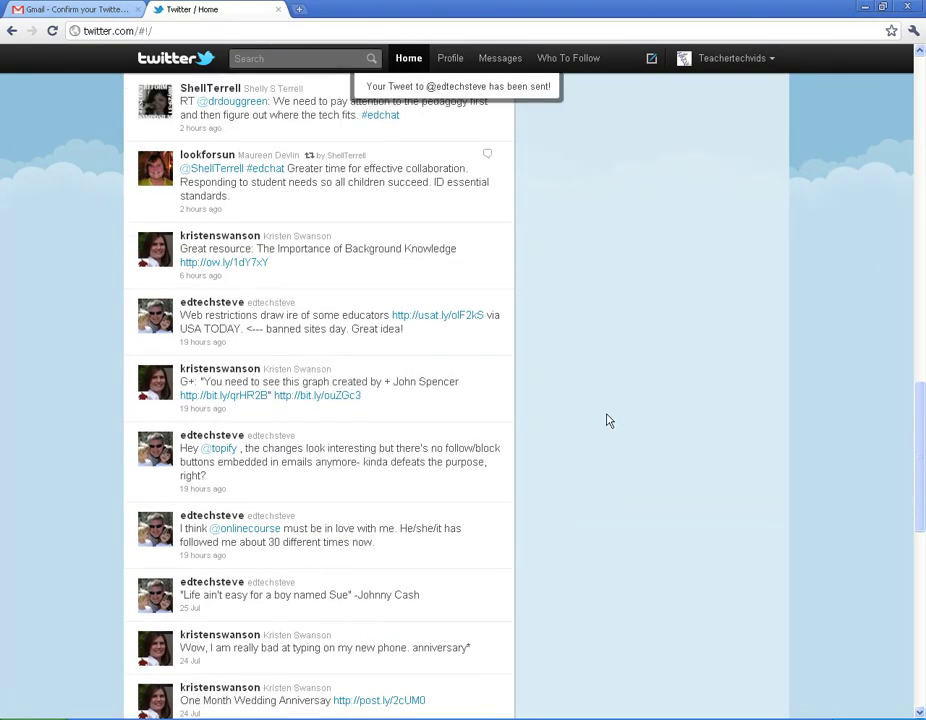
Check the tweets that mention the account, then go back to the home timeline
scroll(80, 400, "up", 6)
scroll(80, 406, "up", 5)
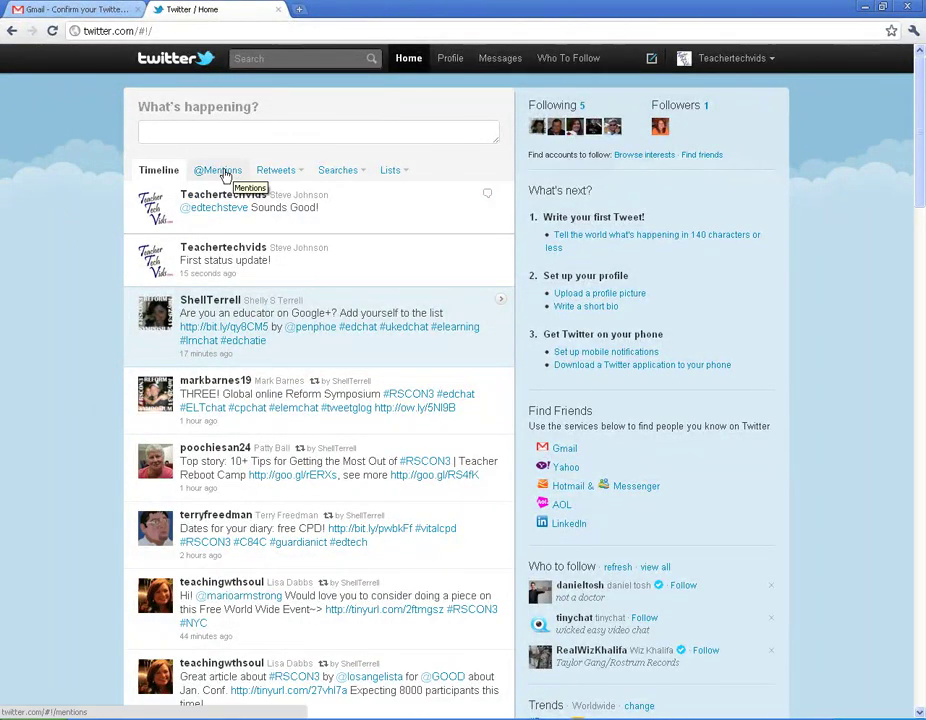
left_click(220, 173)
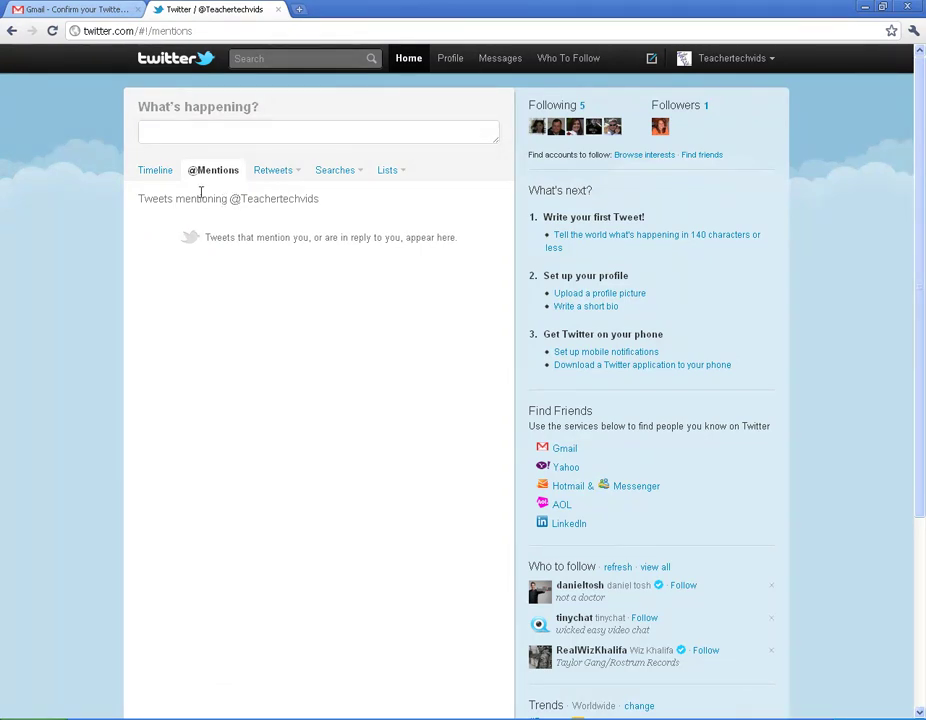
left_click(148, 174)
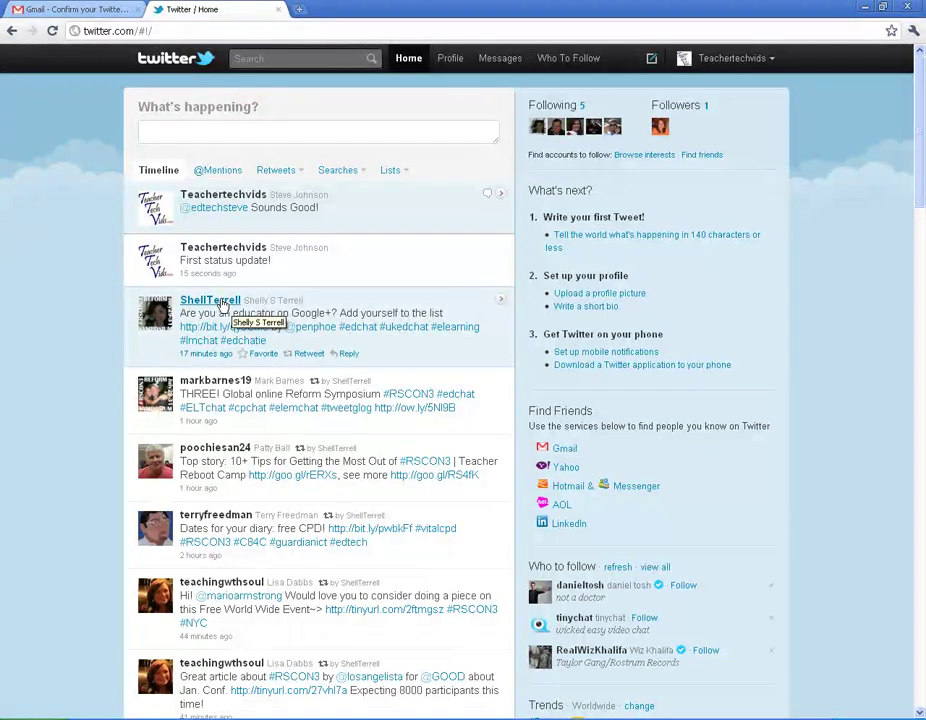
Retweet the tweet asking educators on Google+ to add themselves to the list
left_click(306, 355)
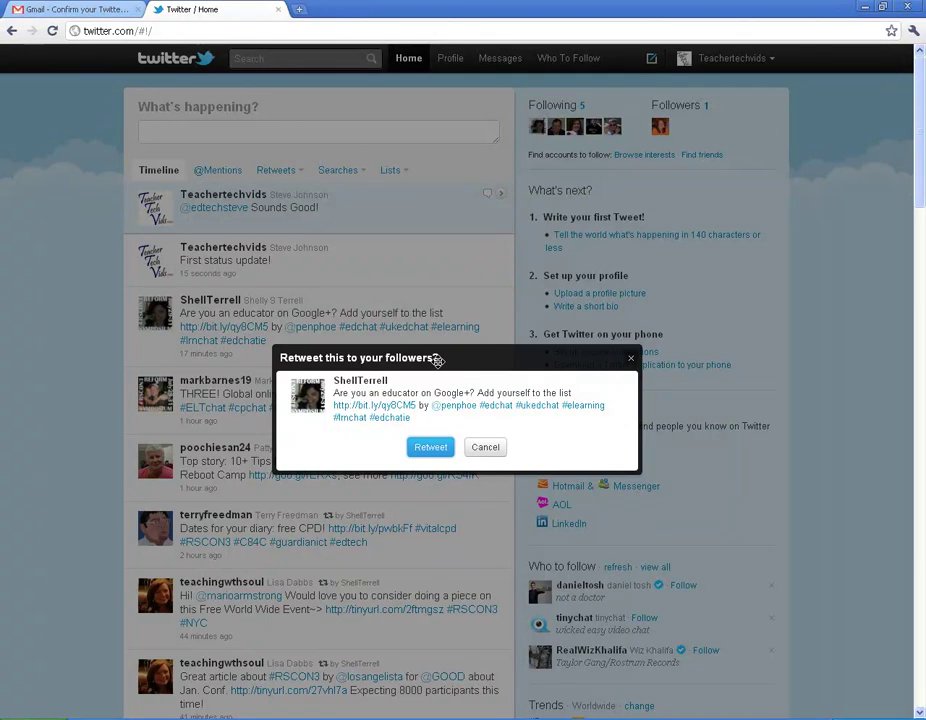
left_click(432, 448)
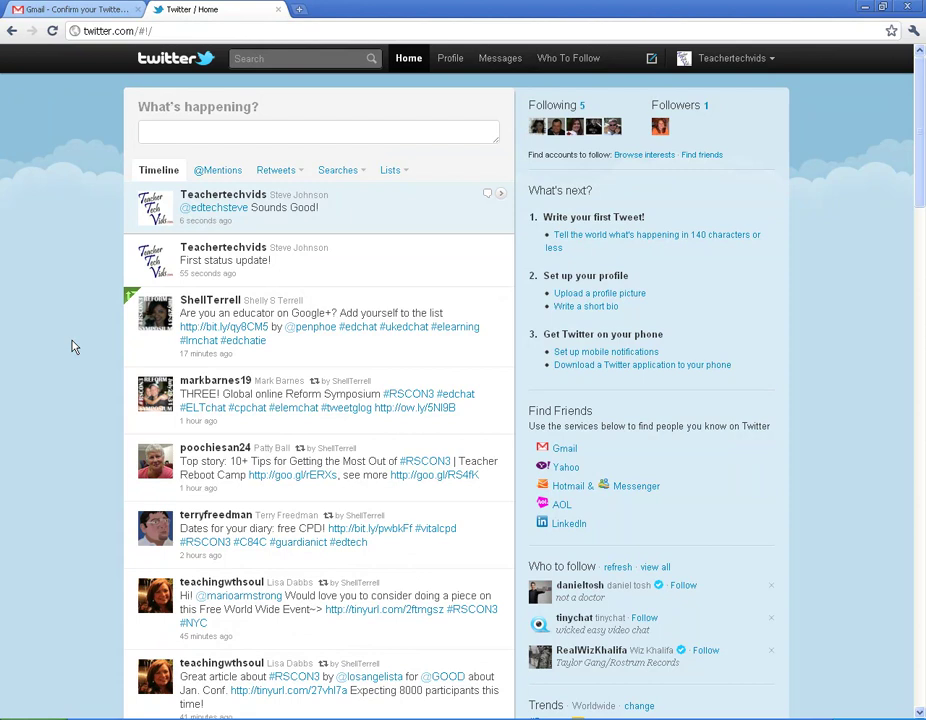
Start composing a new tweet on the home timeline
left_click(172, 132)
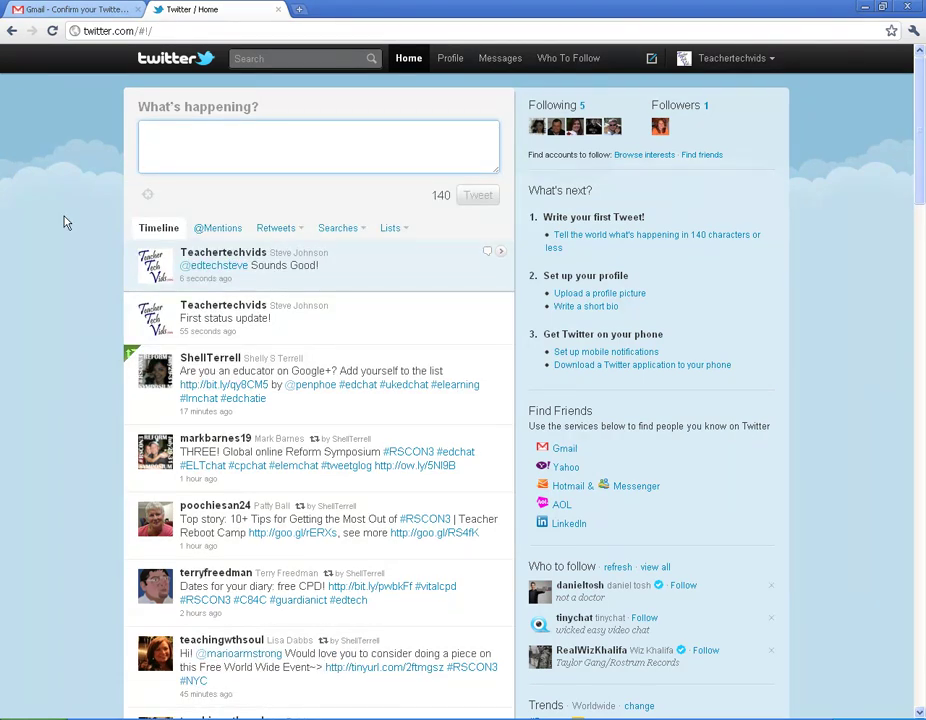